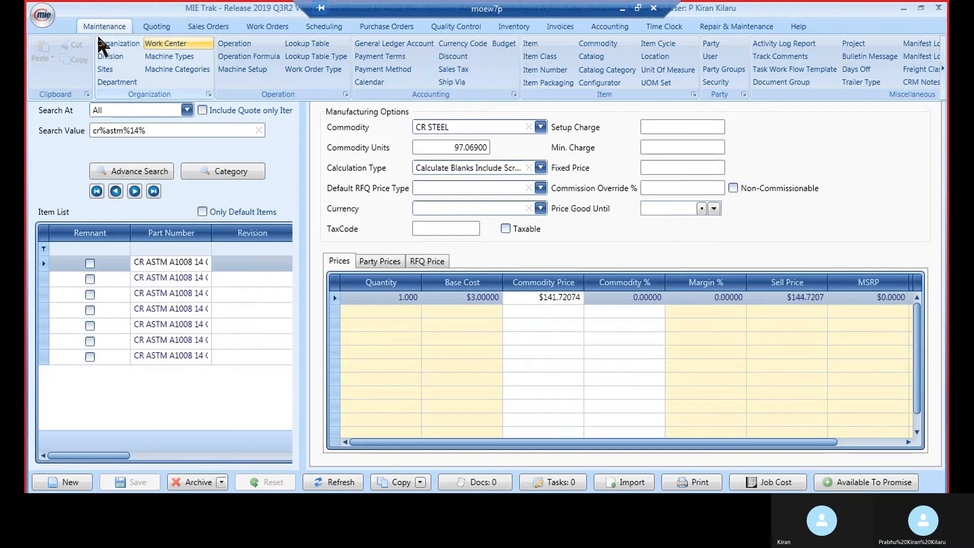
Open commodity maintenance, load the ALUM 6061 record and select its cost value
{"action": "left_click", "coordinate": [602, 44]}
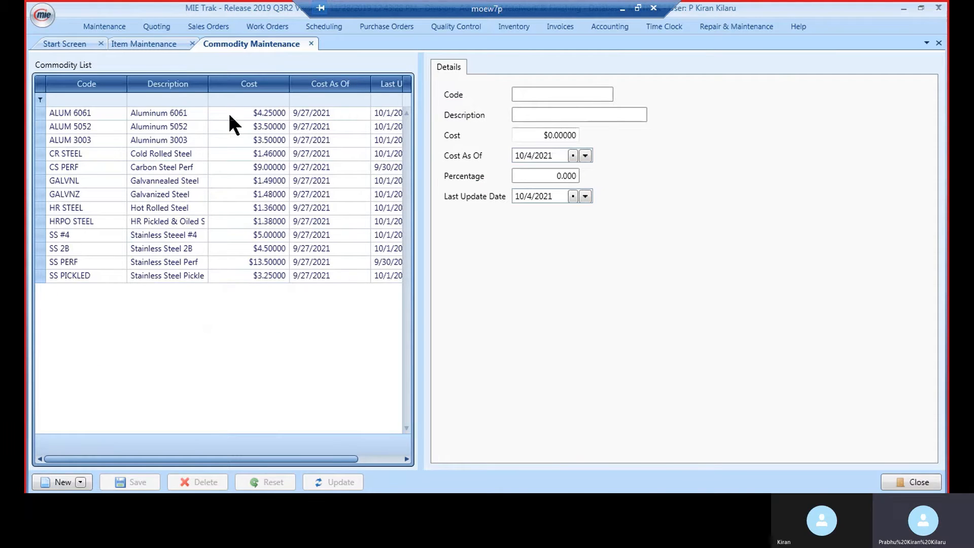
{"action": "left_click", "coordinate": [92, 112]}
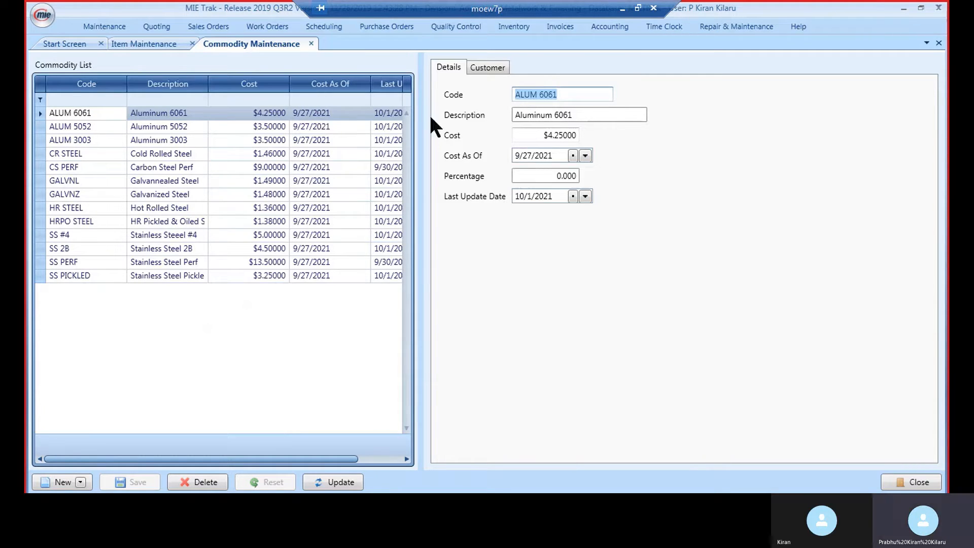
{"action": "left_click", "coordinate": [536, 138]}
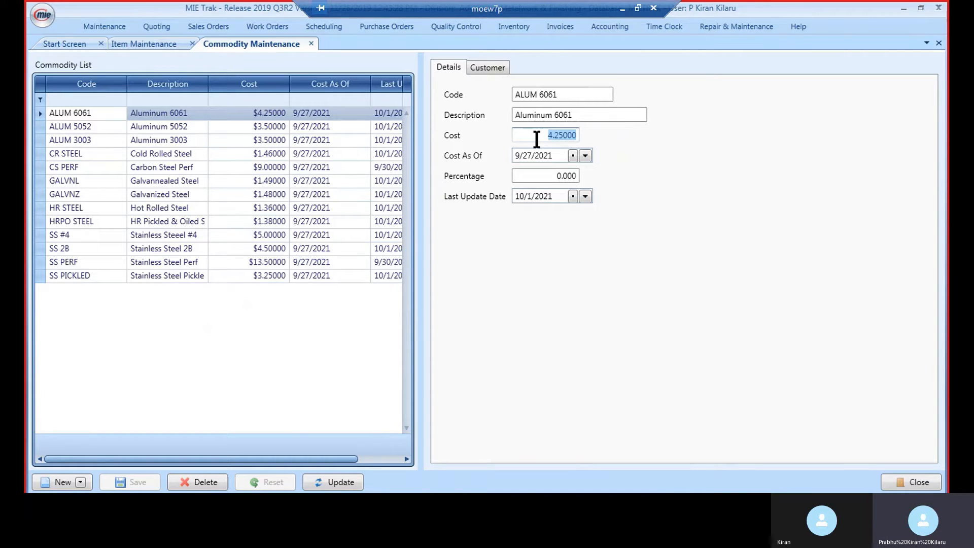
Change the ALUM 6061 Cost As Of date to today, set it to 9/27/2021, and save the commodity
{"action": "left_click", "coordinate": [572, 156]}
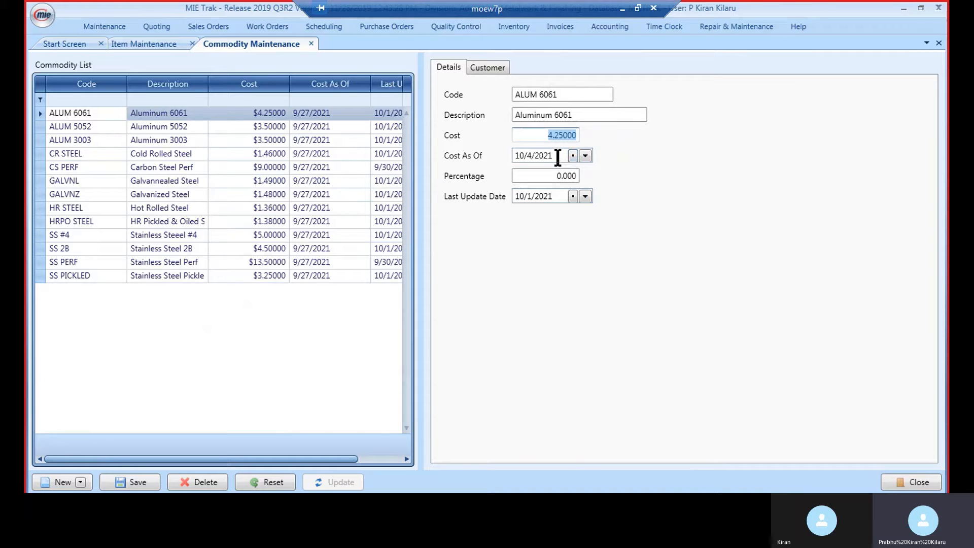
{"action": "left_click", "coordinate": [586, 155]}
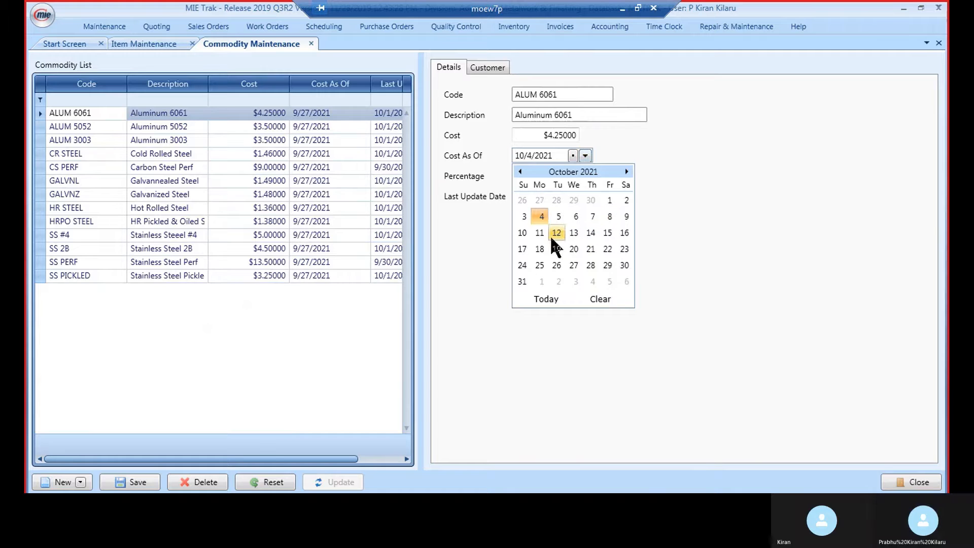
{"action": "left_click", "coordinate": [540, 201]}
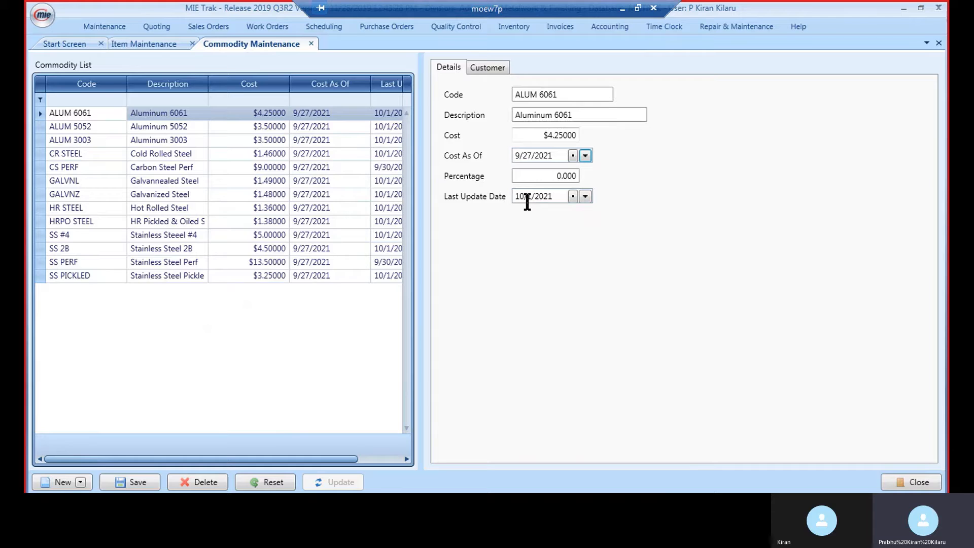
{"action": "left_click", "coordinate": [563, 196]}
{"action": "left_click", "coordinate": [134, 482]}
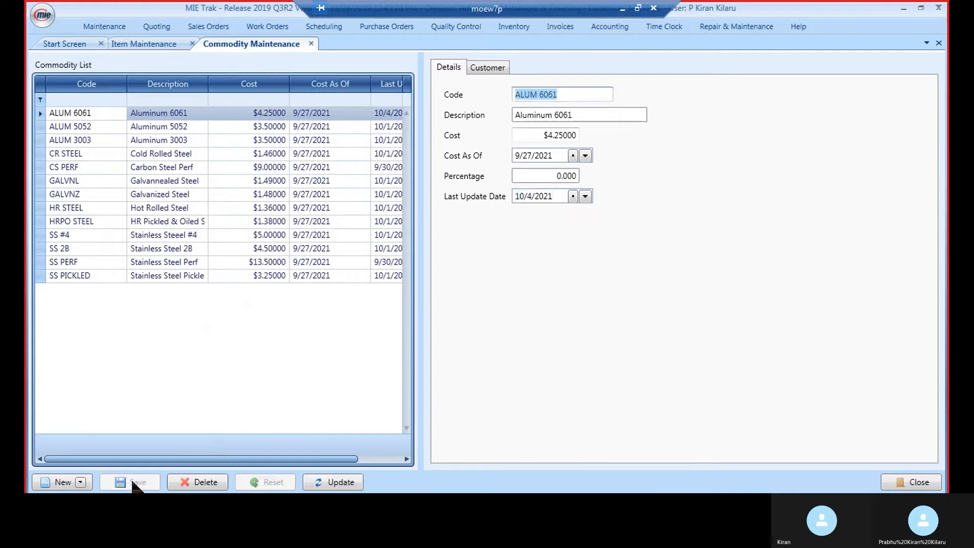
Try to save ALUM 6061 with a Last Update Date of 10/1/2021
{"action": "left_click", "coordinate": [584, 197]}
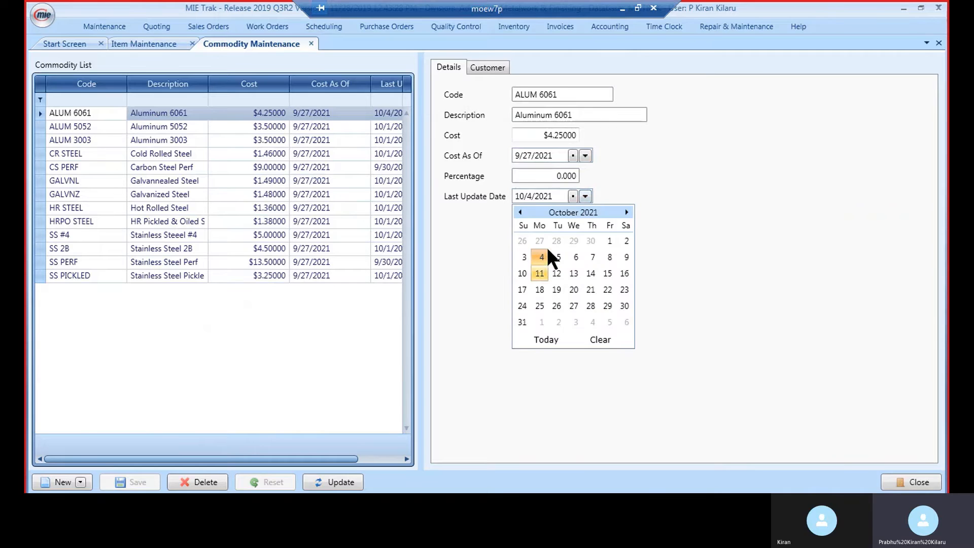
{"action": "left_click", "coordinate": [608, 242]}
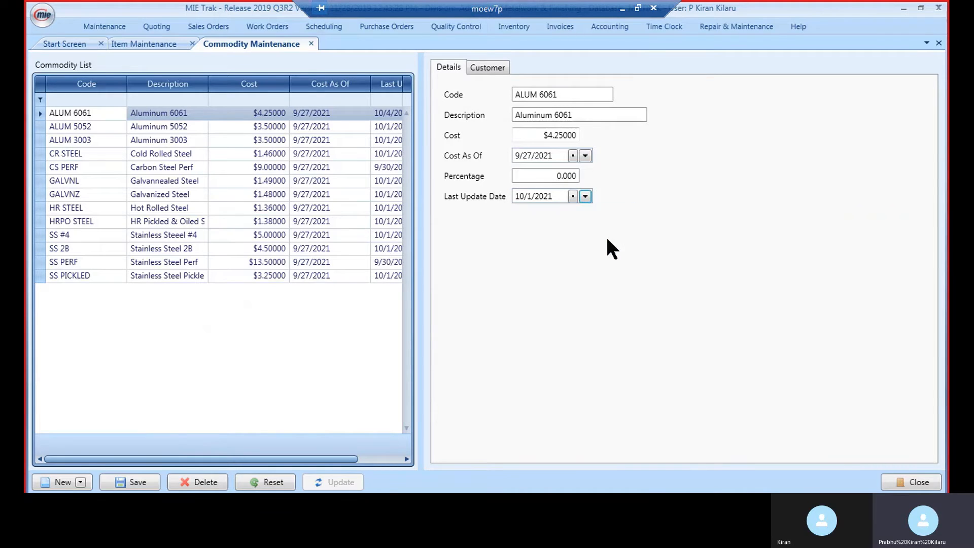
{"action": "left_click", "coordinate": [141, 485]}
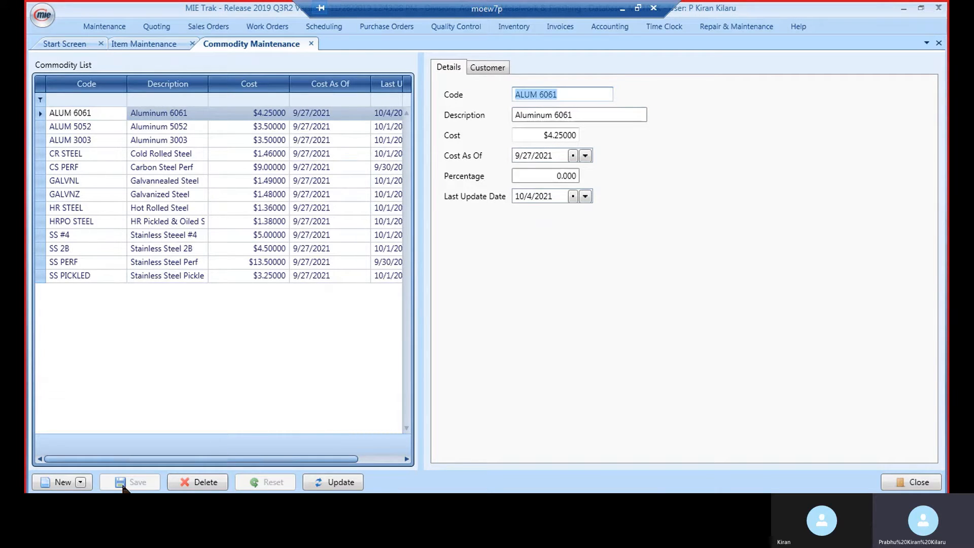
{"action": "left_click", "coordinate": [341, 483]}
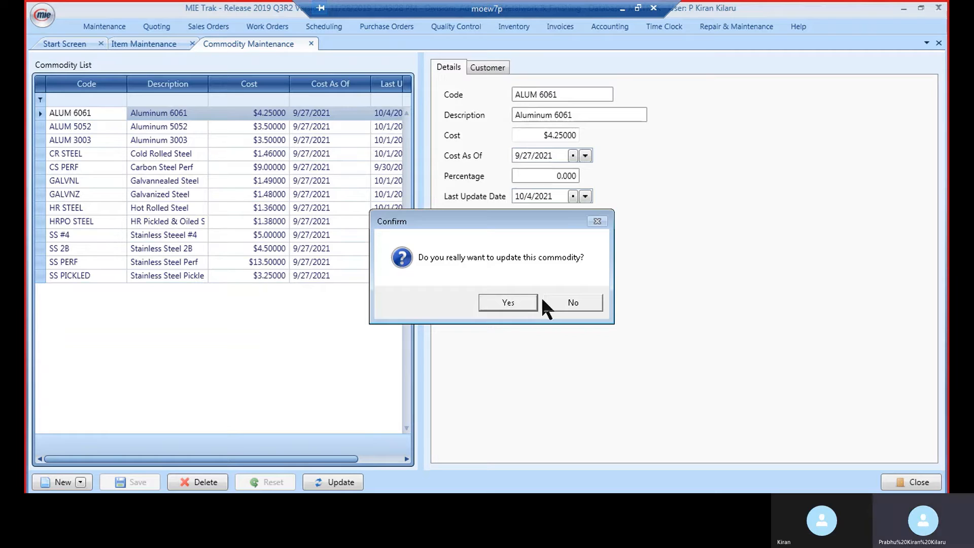
{"action": "left_click", "coordinate": [558, 301]}
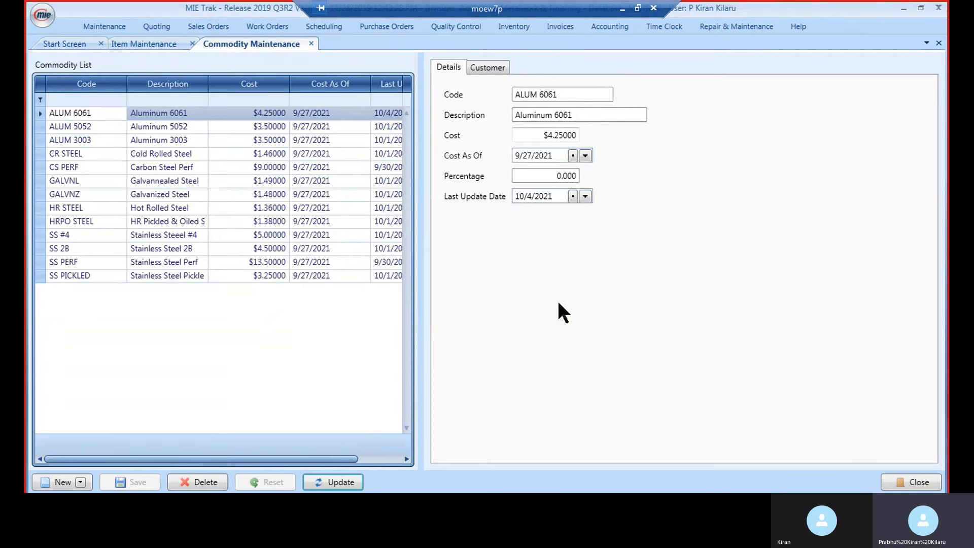
{"action": "left_click", "coordinate": [331, 482]}
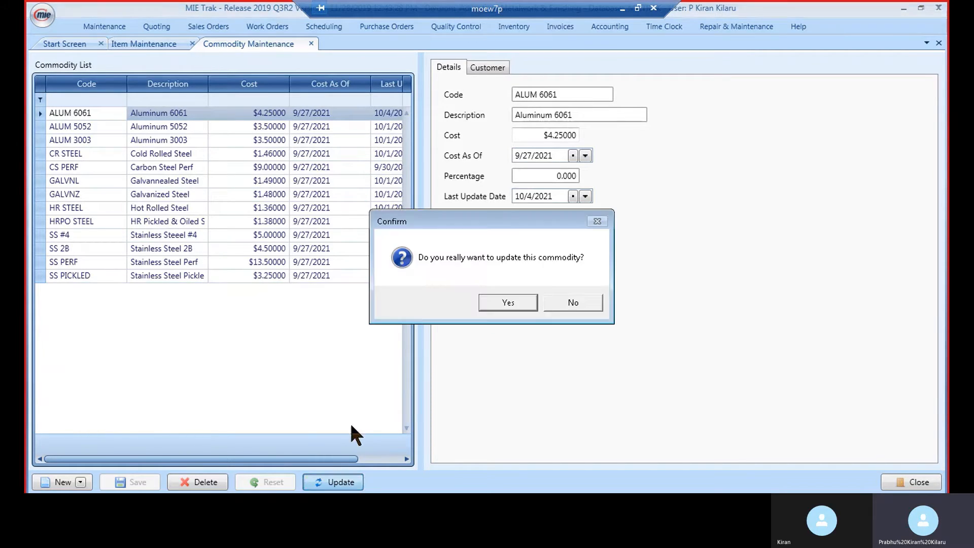
{"action": "left_click", "coordinate": [588, 302]}
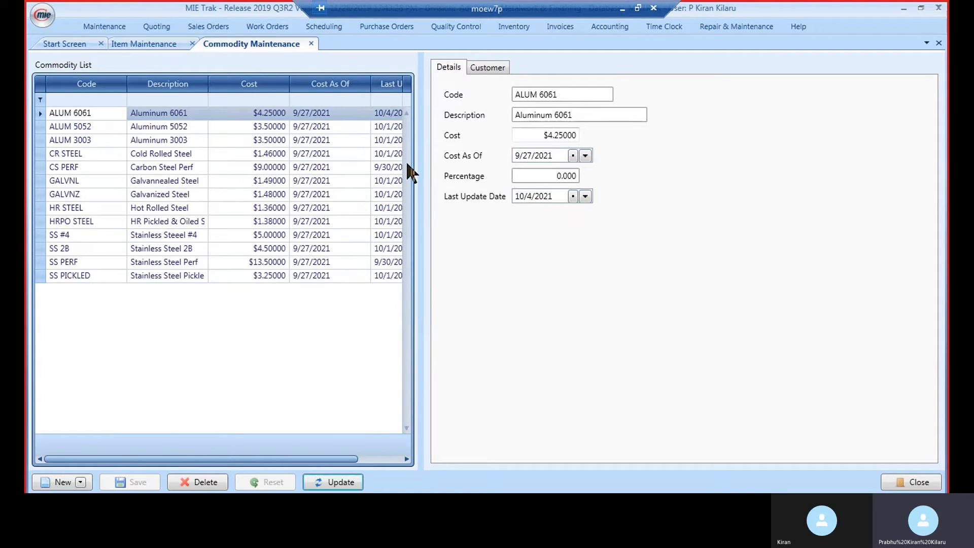
Check the item's assigned commodity in Item Maintenance and open the CR STEEL record in the commodity list
{"action": "left_click", "coordinate": [158, 48]}
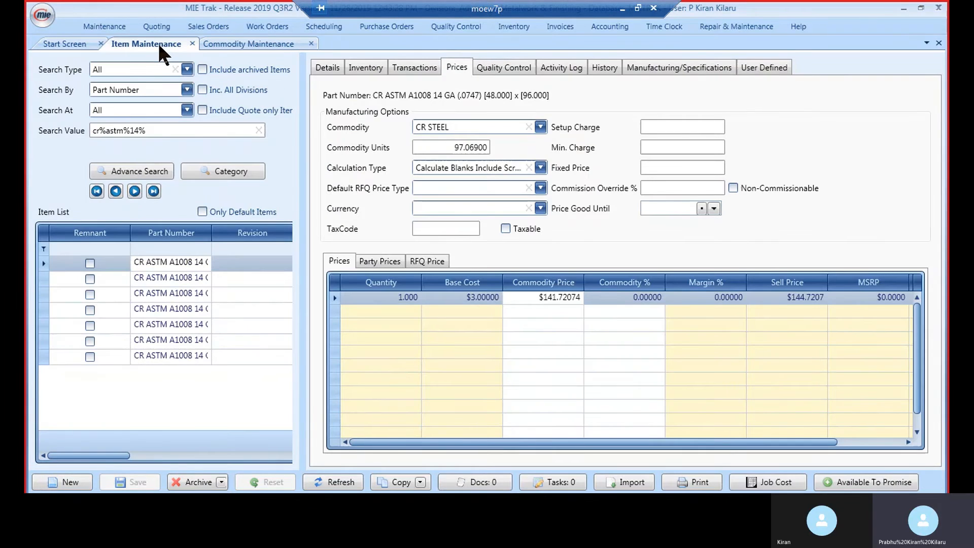
{"action": "left_click", "coordinate": [248, 48]}
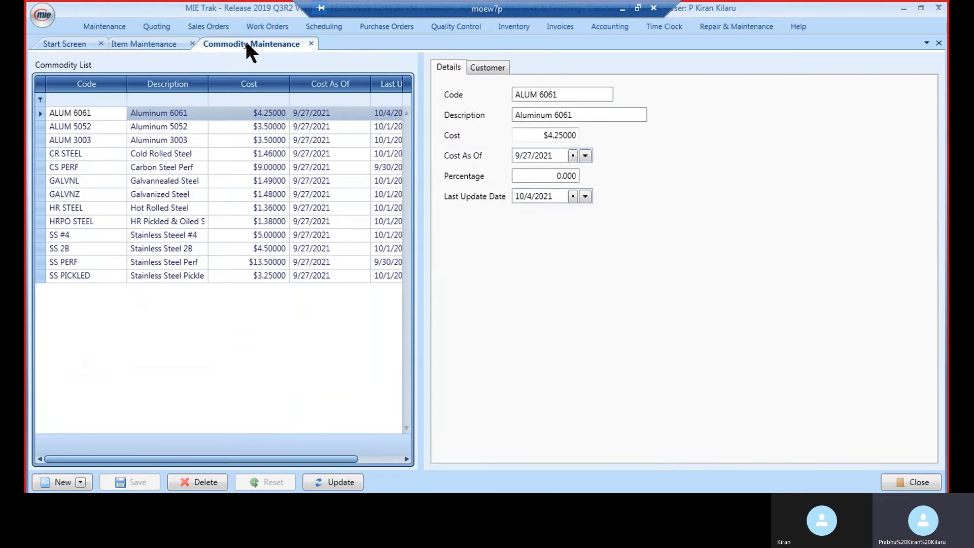
{"action": "left_click", "coordinate": [78, 114]}
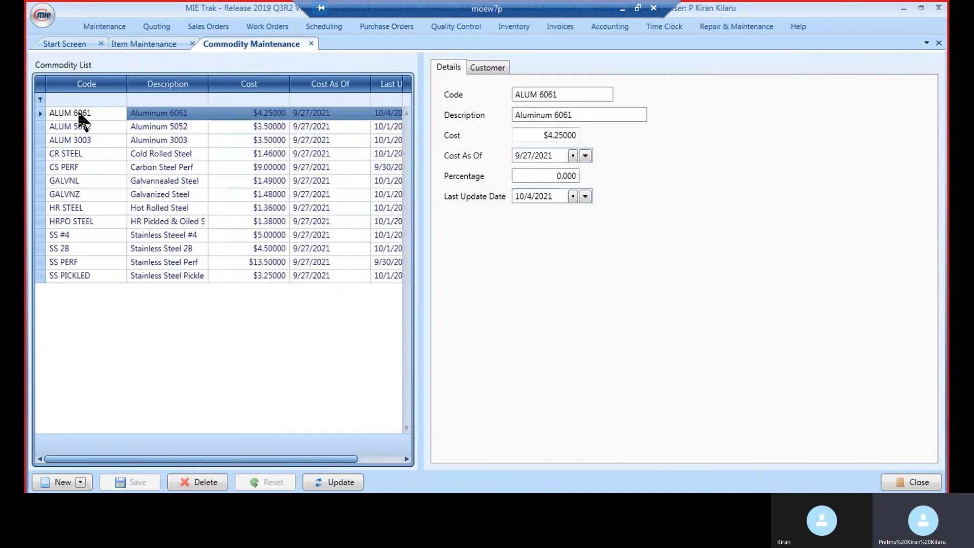
{"action": "left_click", "coordinate": [81, 153]}
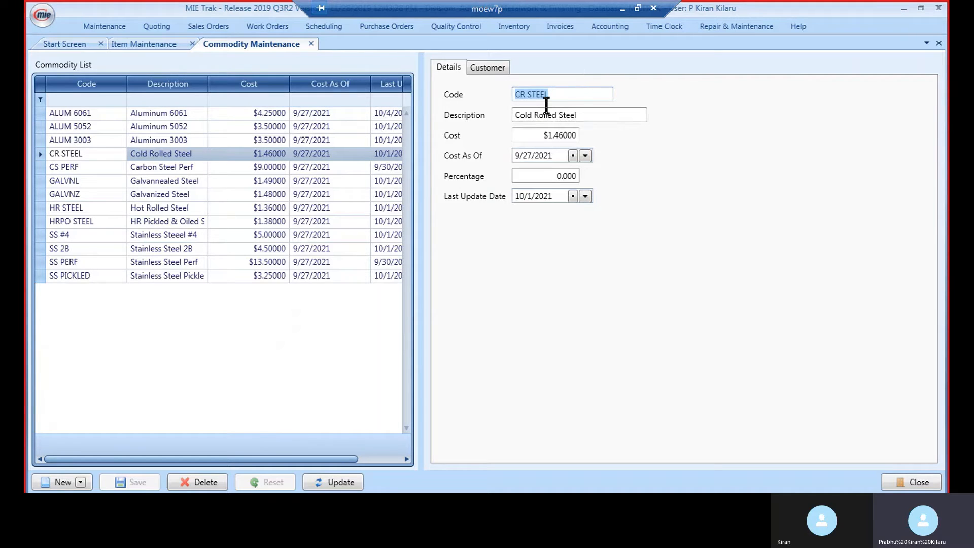
{"action": "left_click", "coordinate": [560, 96]}
Review the details and prices of the 48 x 120 CR ASTM A1008 14 GA sheet and compare them with the CR STEEL commodity cost
{"action": "left_click", "coordinate": [144, 44]}
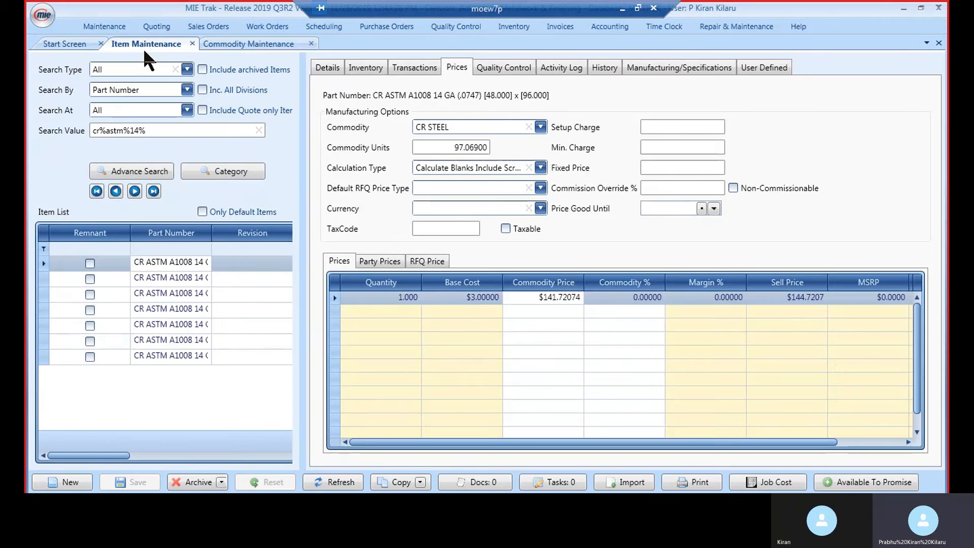
{"action": "left_click", "coordinate": [169, 277]}
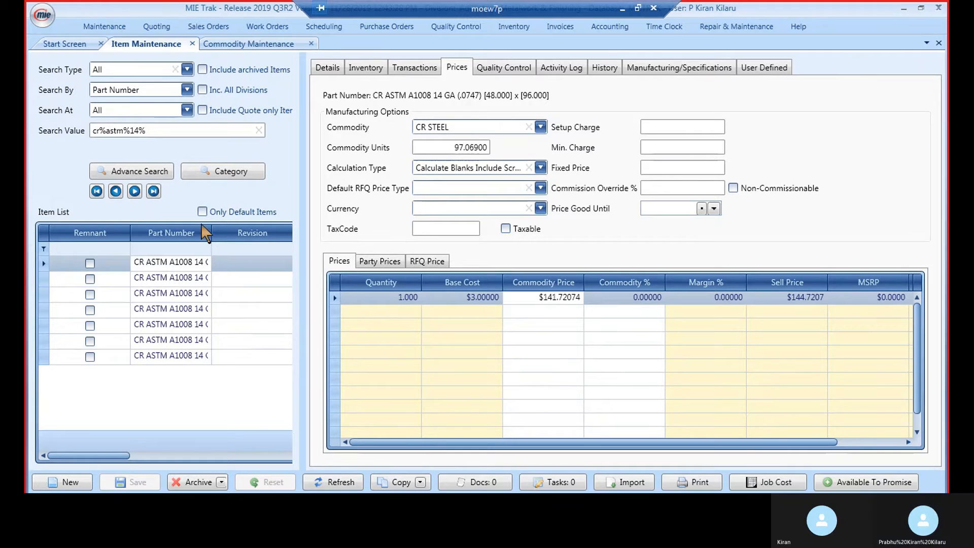
{"action": "left_click", "coordinate": [327, 68]}
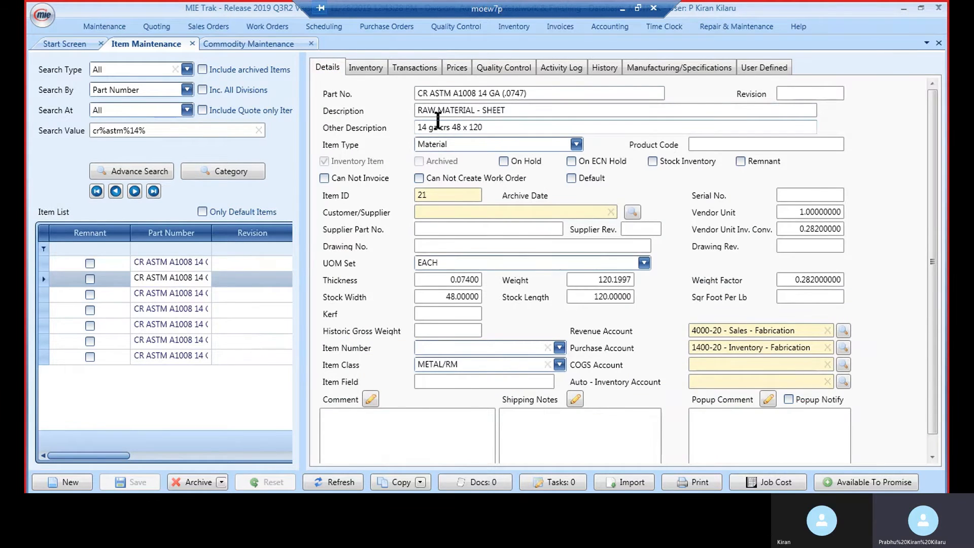
{"action": "left_click", "coordinate": [456, 67]}
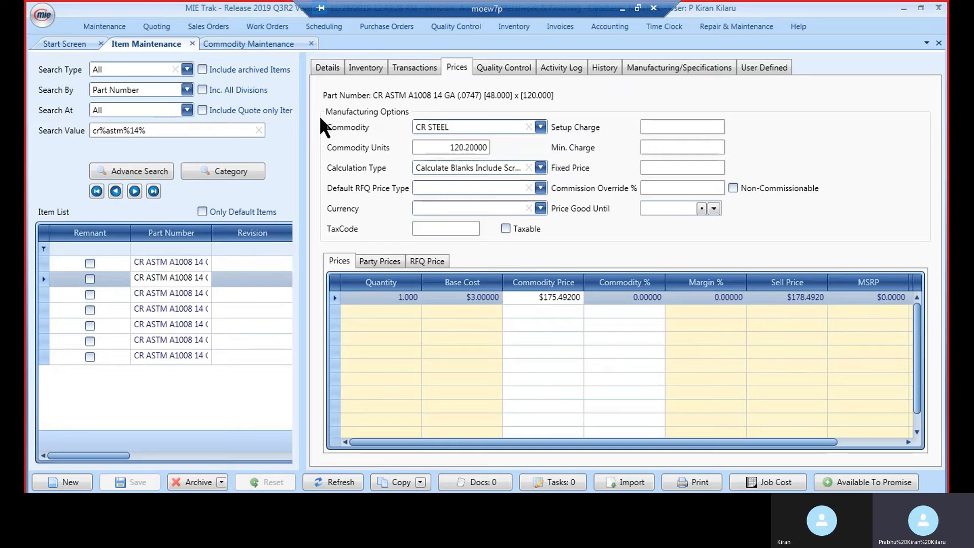
{"action": "left_click", "coordinate": [269, 43]}
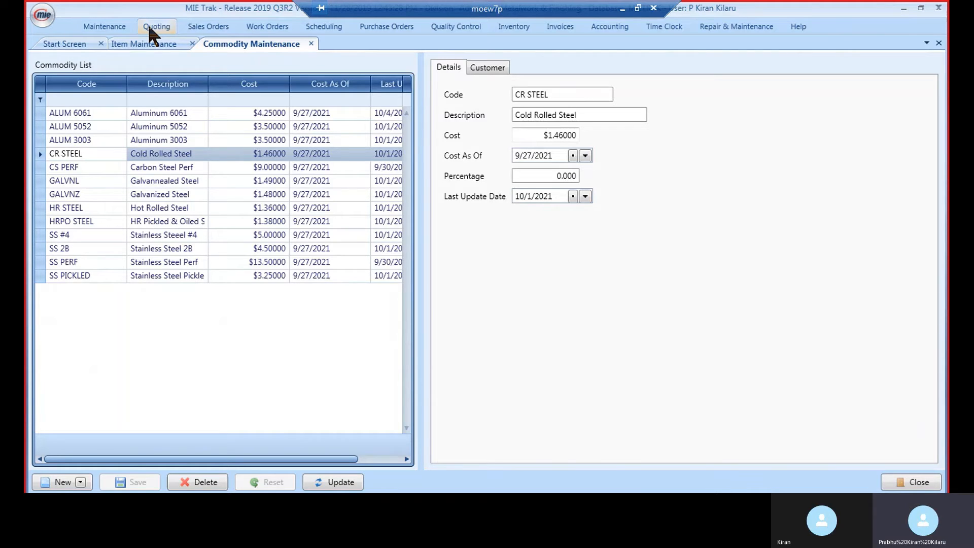
Open the quotes and browse back to the FLOOR CLOSURE quote for part 031.510.003
{"action": "left_click", "coordinate": [153, 28]}
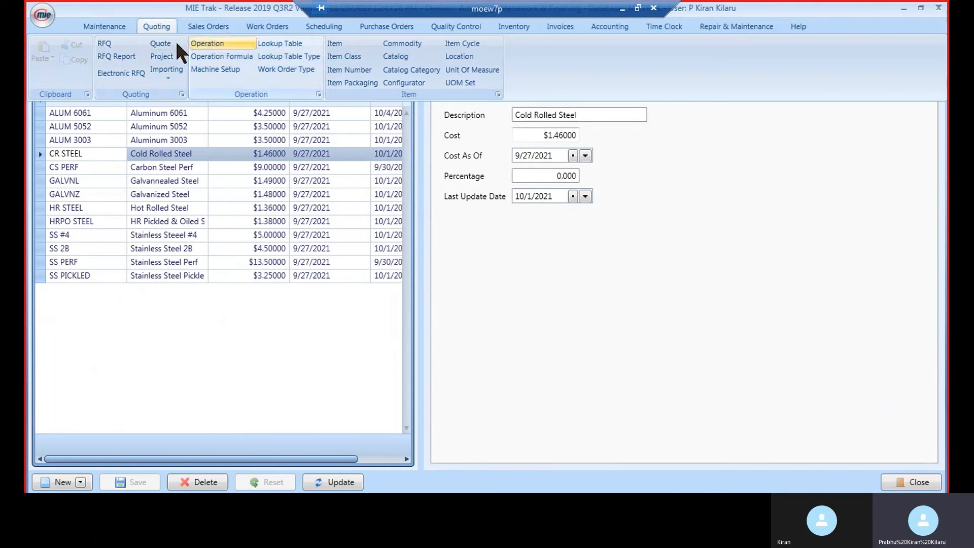
{"action": "left_click", "coordinate": [161, 44]}
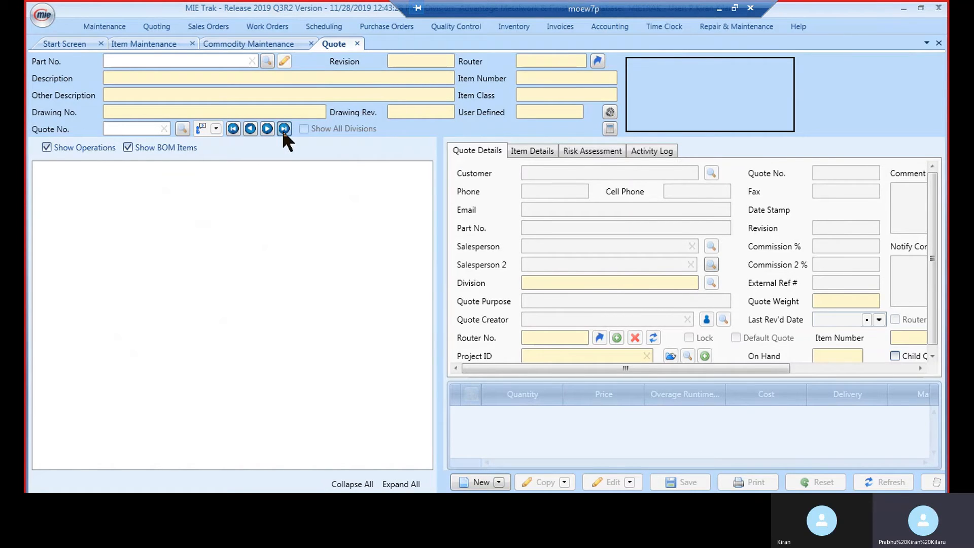
{"action": "left_click", "coordinate": [250, 128]}
{"action": "left_click", "coordinate": [251, 129]}
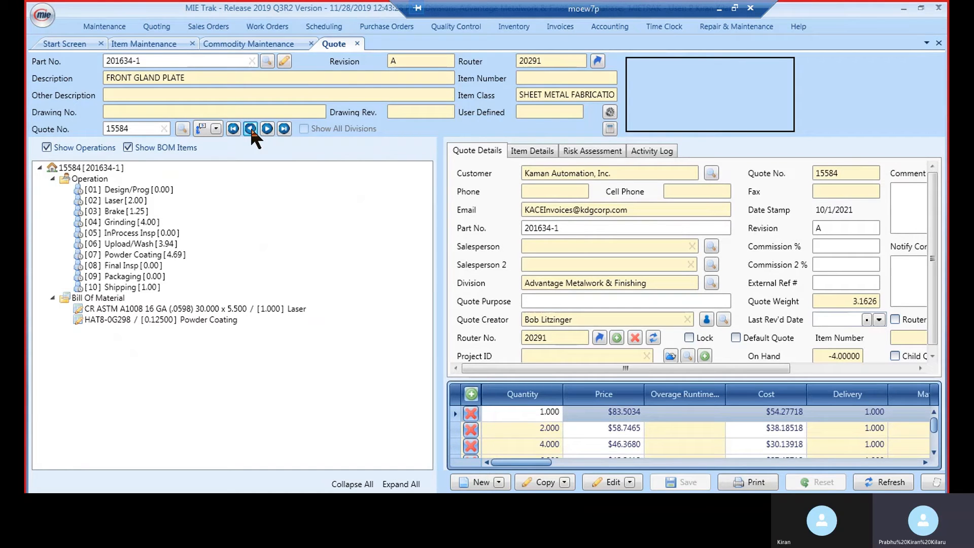
{"action": "left_click", "coordinate": [251, 128]}
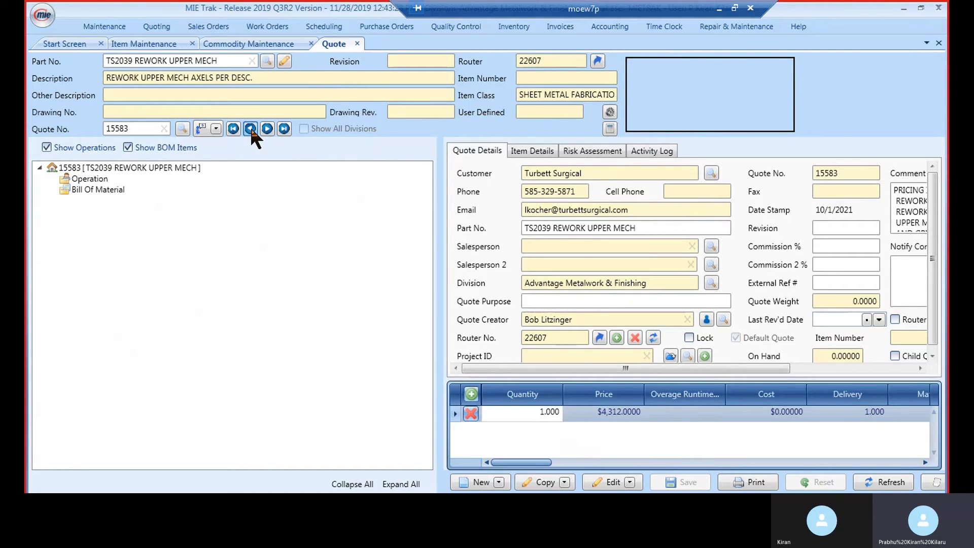
{"action": "left_click", "coordinate": [250, 128]}
{"action": "left_click", "coordinate": [251, 129]}
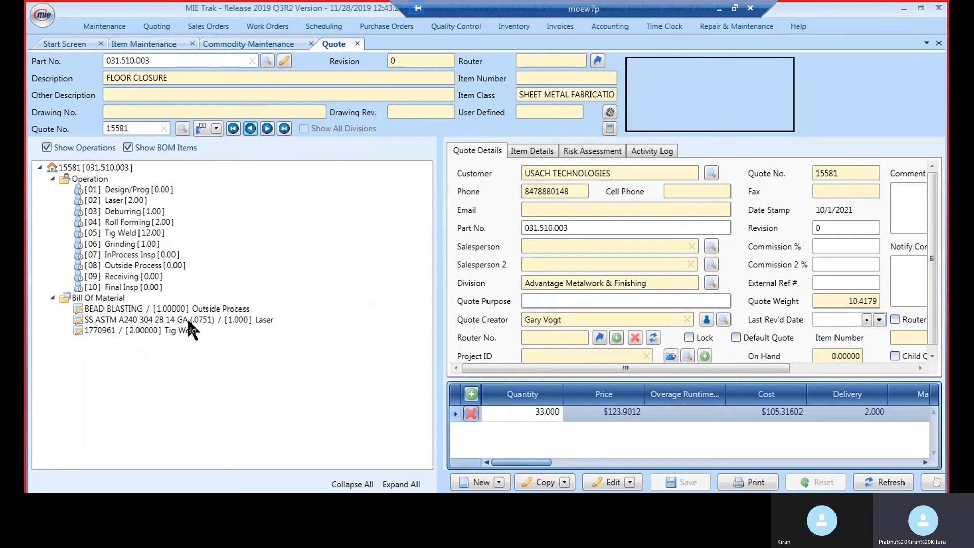
Open the item record of the quote's SS ASTM A240 304 2B 14 GA bill-of-material line and check the SS 2B commodity cost
{"action": "double_click", "coordinate": [168, 321]}
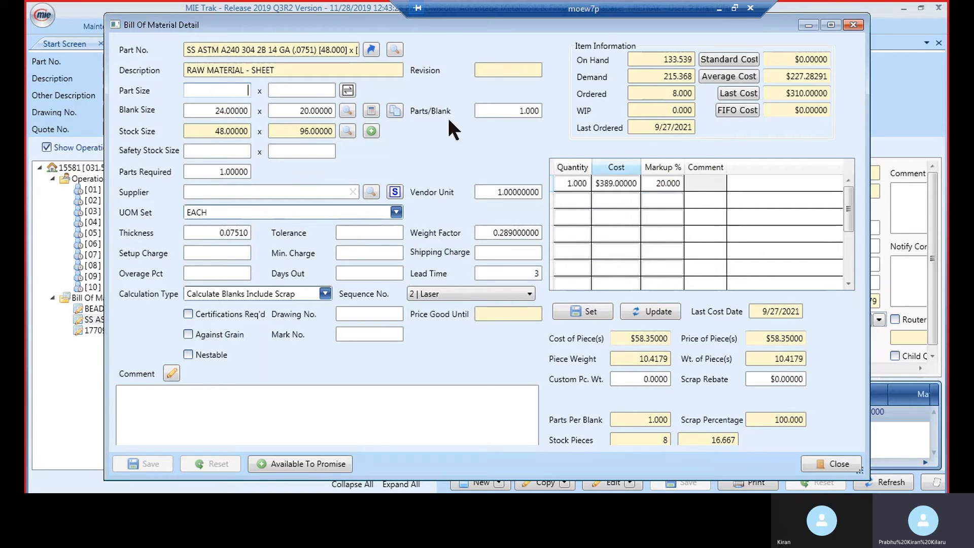
{"action": "left_click", "coordinate": [368, 51]}
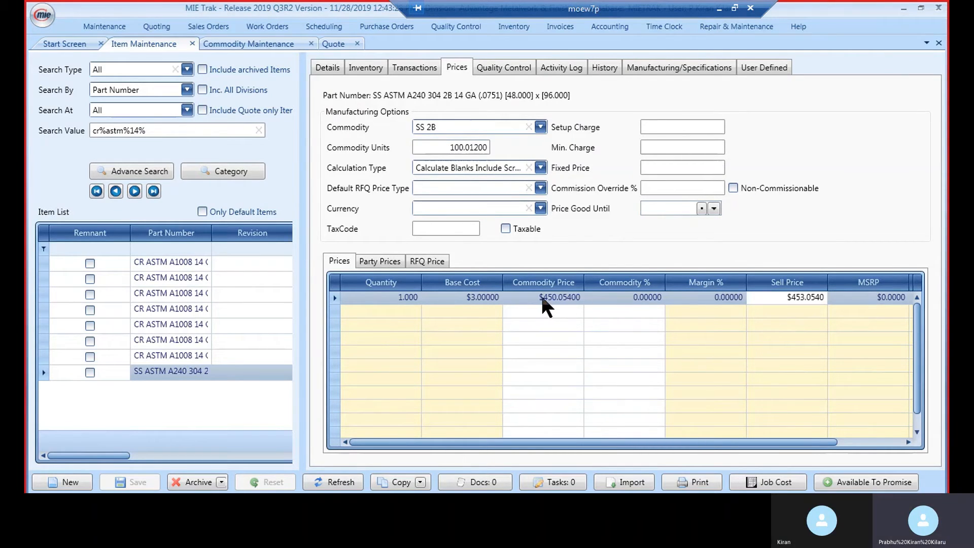
{"action": "left_click", "coordinate": [258, 45]}
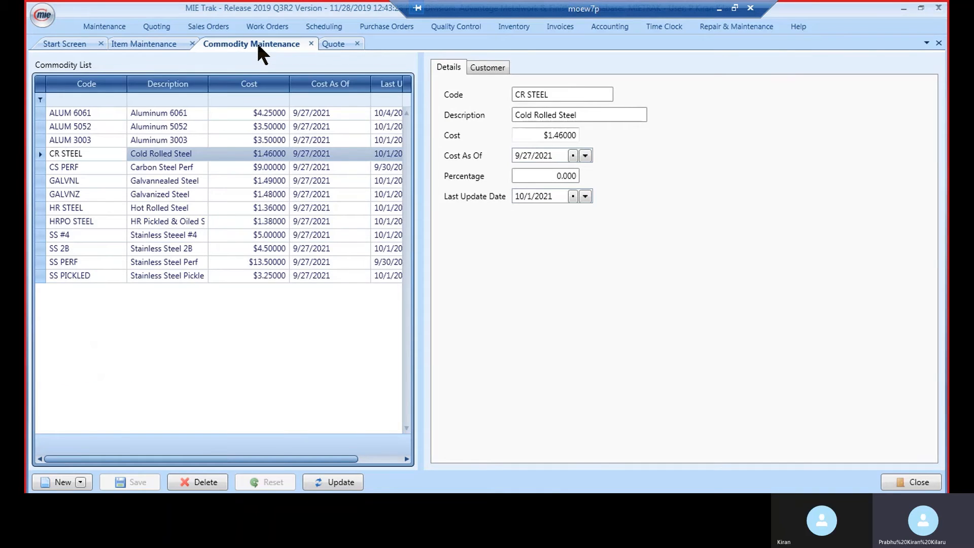
{"action": "left_click", "coordinate": [73, 245]}
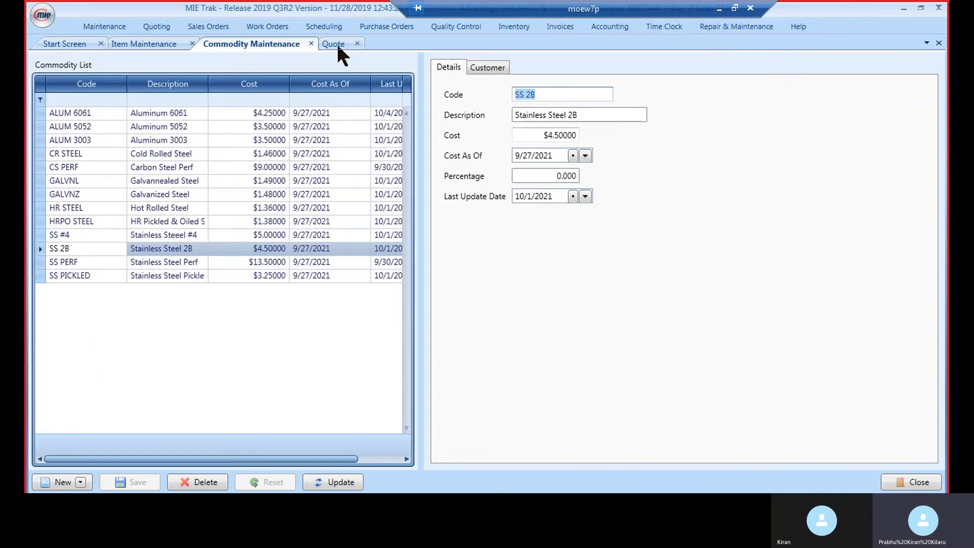
Compare the SS ASTM A240 304 2B 14 GA item's weight with its commodity units and price
{"action": "left_click", "coordinate": [155, 45]}
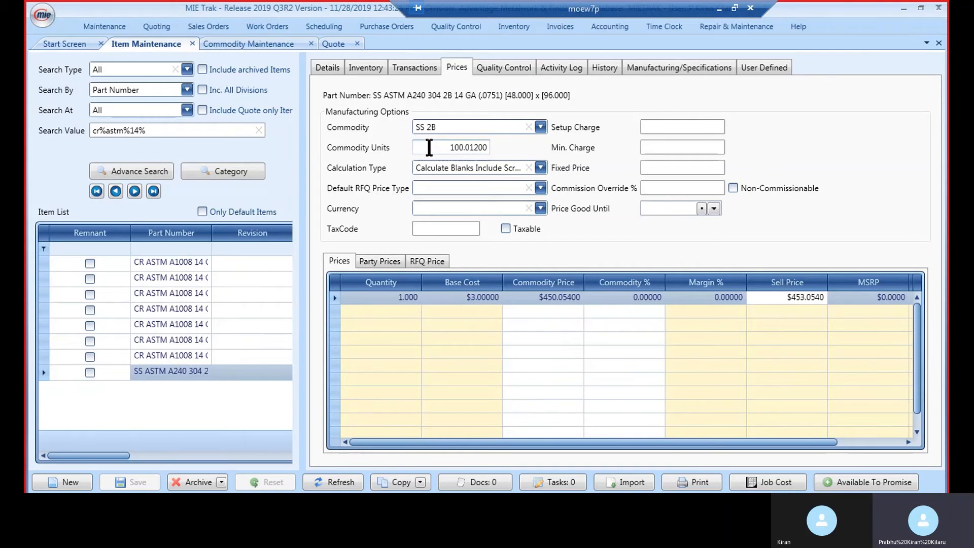
{"action": "left_click", "coordinate": [325, 68]}
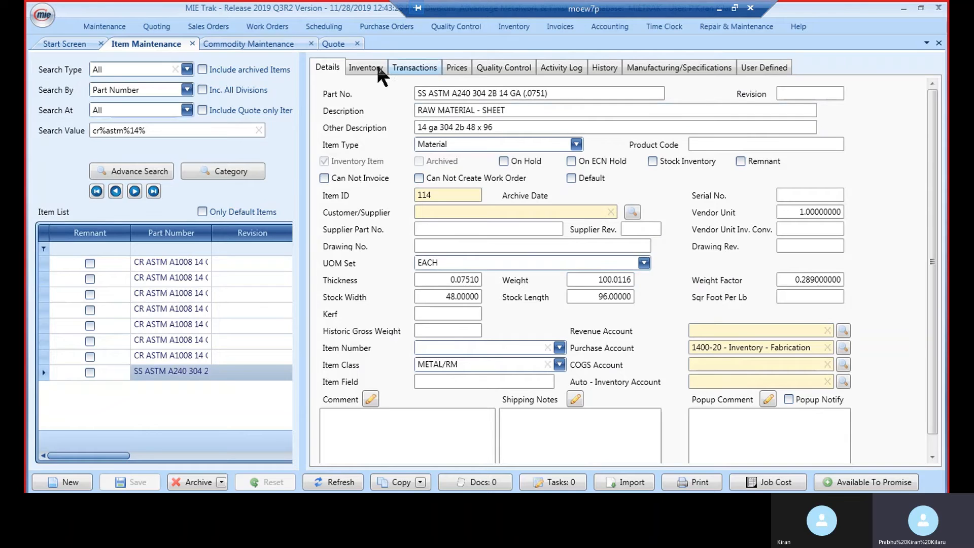
{"action": "left_click", "coordinate": [456, 69]}
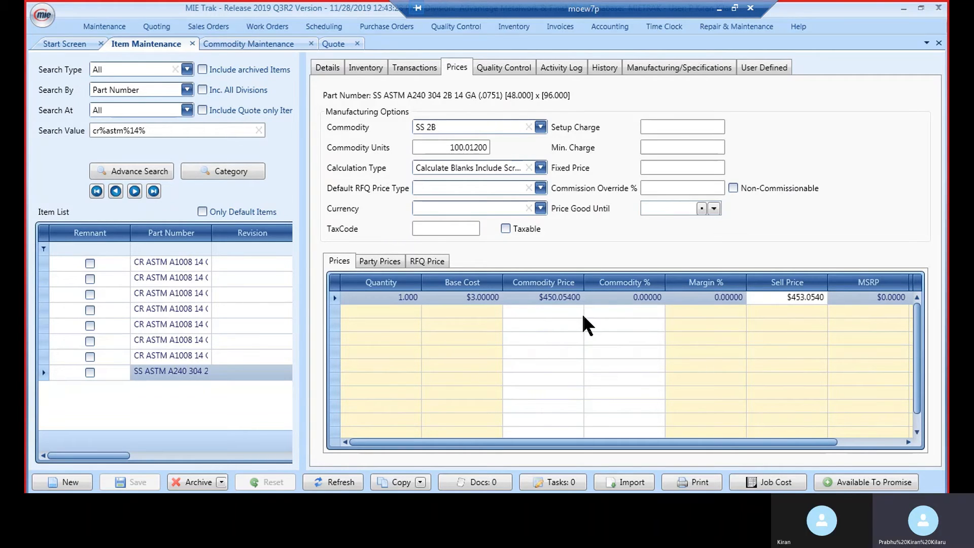
Return to the FLOOR CLOSURE quote and review the cost, markup and piece cost of its SS ASTM A240 304 2B 14 GA material line
{"action": "left_click", "coordinate": [339, 42]}
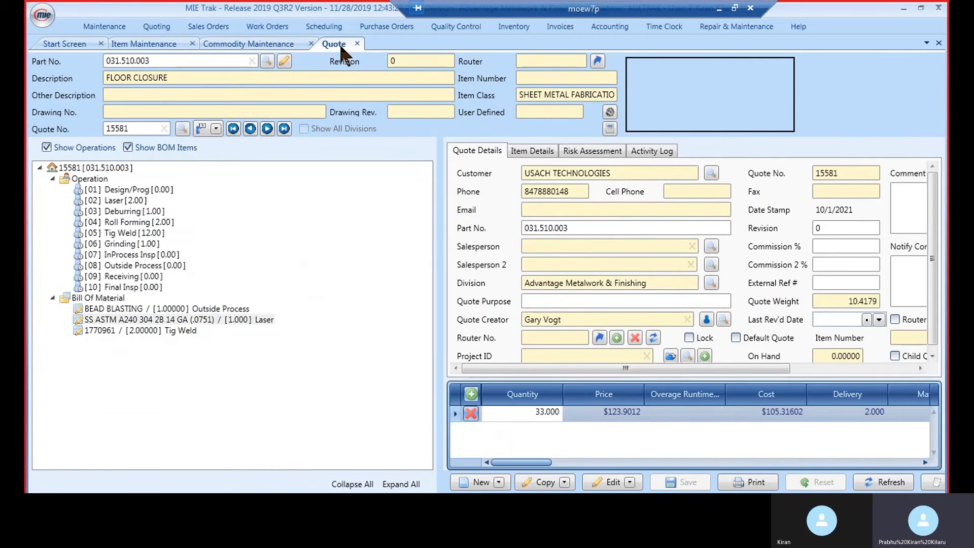
{"action": "double_click", "coordinate": [176, 321]}
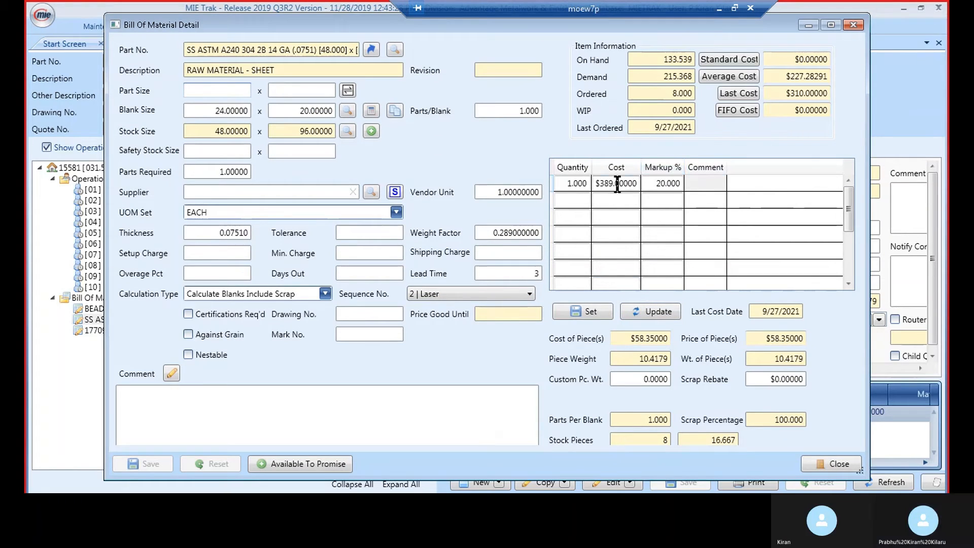
{"action": "left_click", "coordinate": [848, 25]}
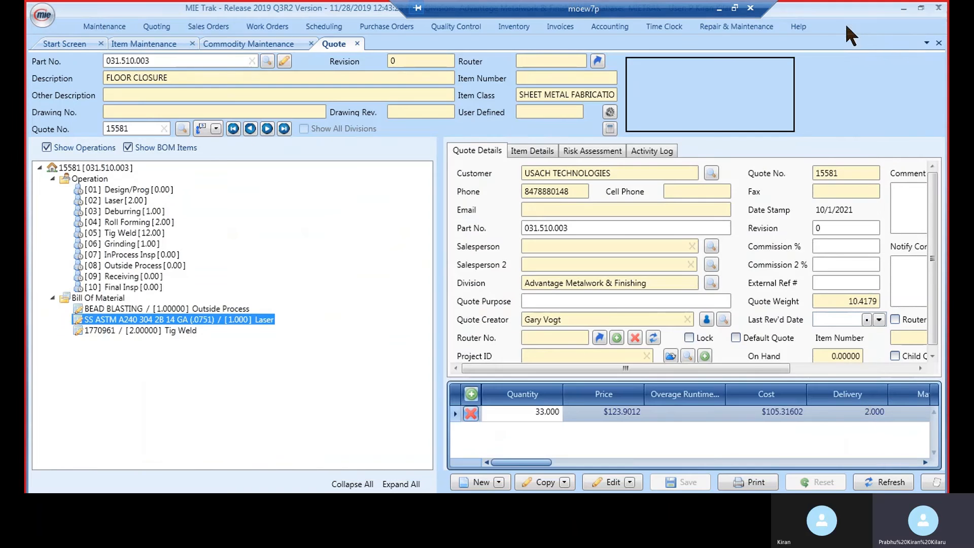
{"action": "double_click", "coordinate": [171, 318]}
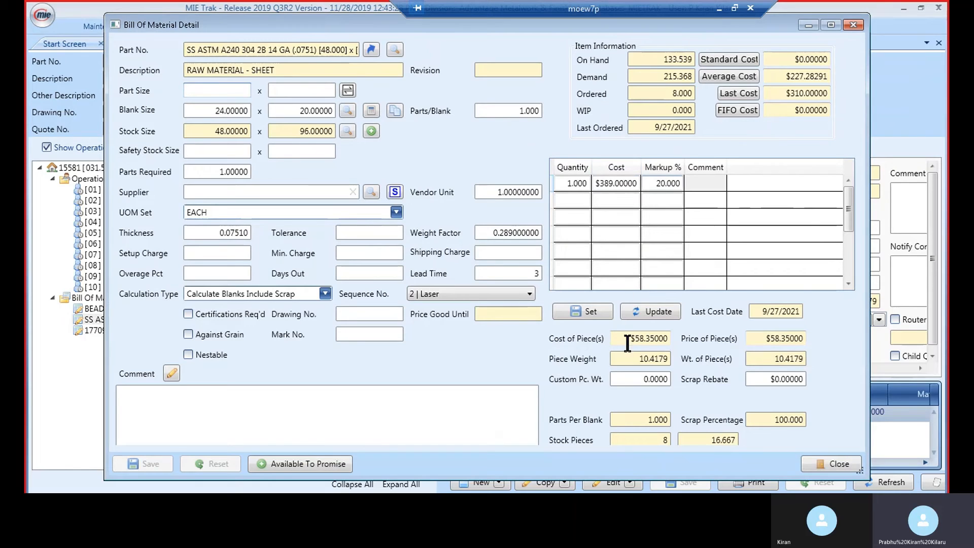
{"action": "left_click", "coordinate": [854, 26]}
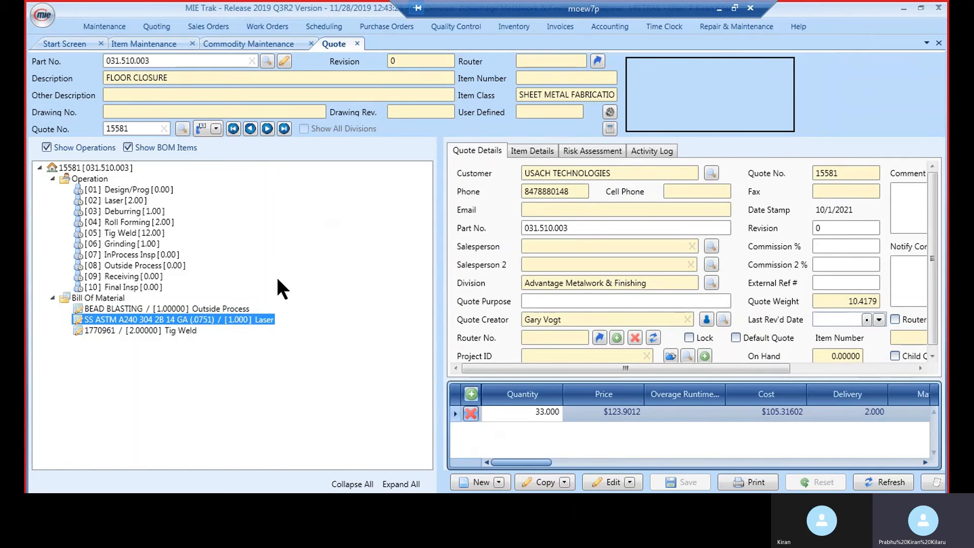
Update the FLOOR CLOSURE quote's rates so its raw material line takes the current item price
{"action": "left_click", "coordinate": [629, 483]}
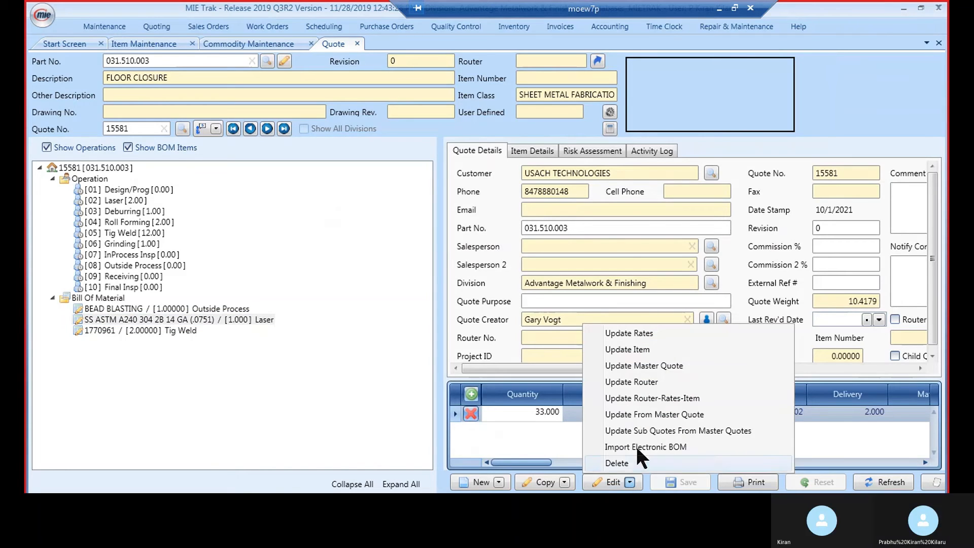
{"action": "left_click", "coordinate": [641, 334]}
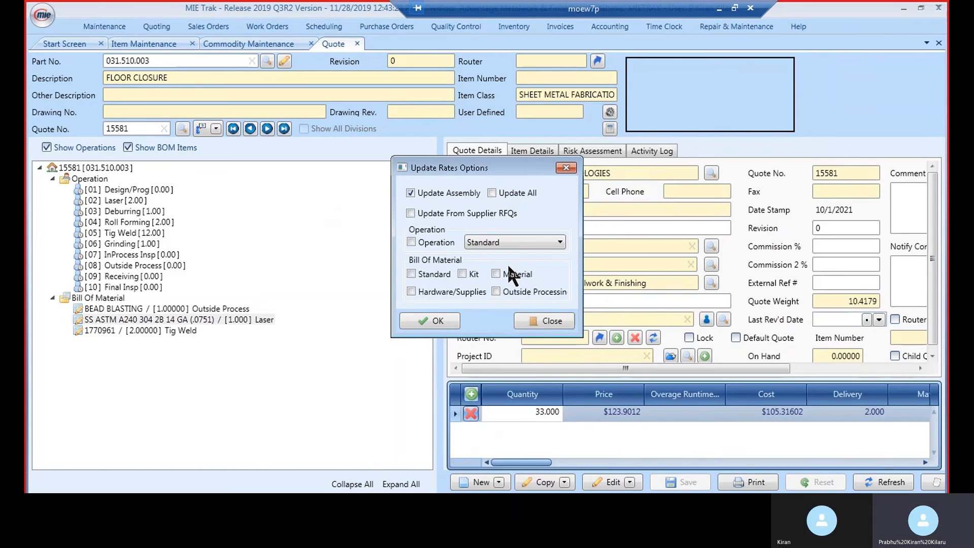
{"action": "left_click", "coordinate": [424, 315]}
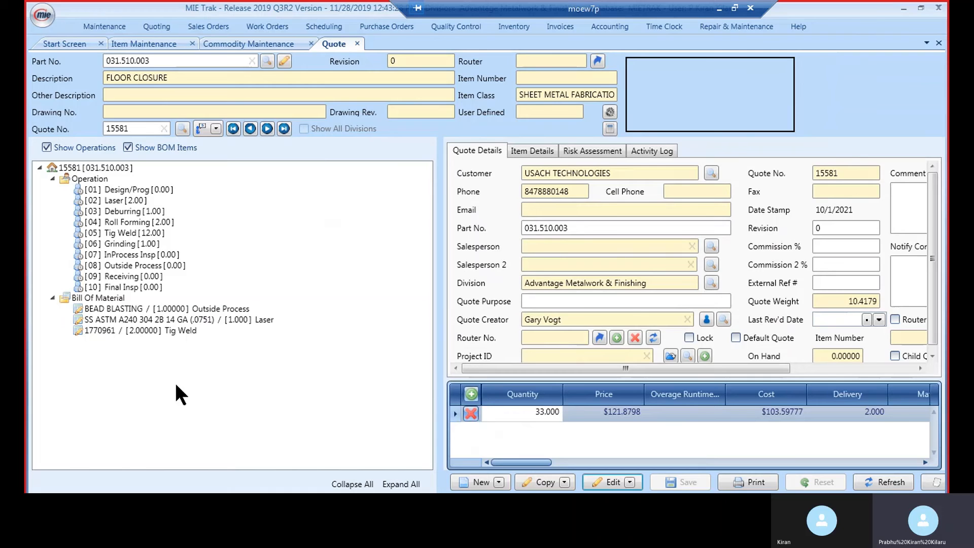
Set the SS ASTM A240 304 2B 14 GA material line's cost to 389 and markup to 20%, and save it
{"action": "double_click", "coordinate": [197, 319]}
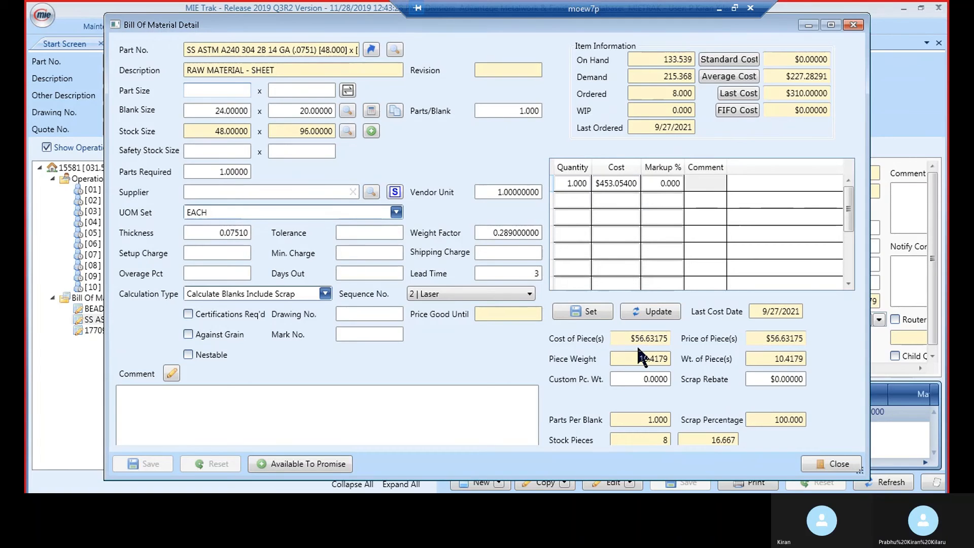
{"action": "left_click", "coordinate": [628, 187]}
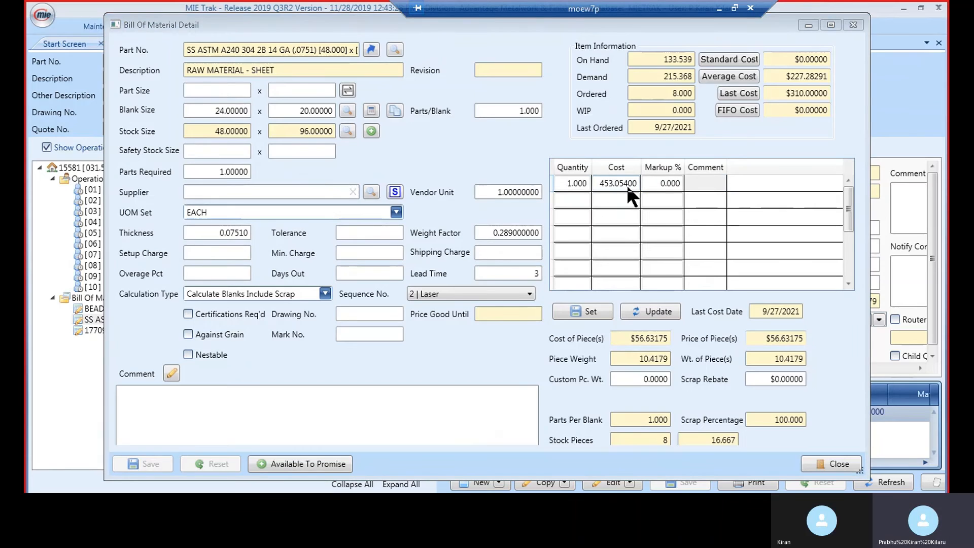
{"action": "left_click", "coordinate": [627, 183]}
{"action": "left_click", "coordinate": [627, 183]}
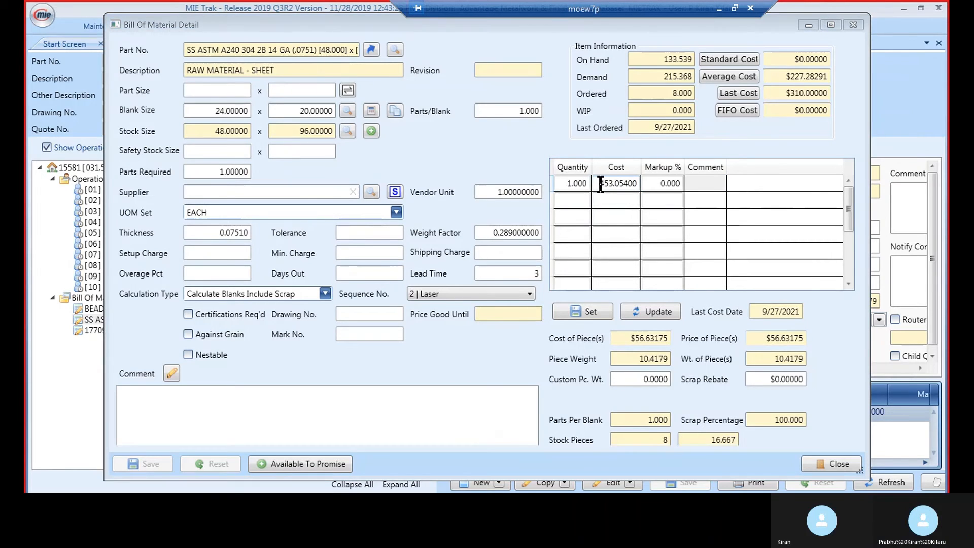
{"action": "left_click_drag", "start_coordinate": [600, 184], "coordinate": [649, 184]}
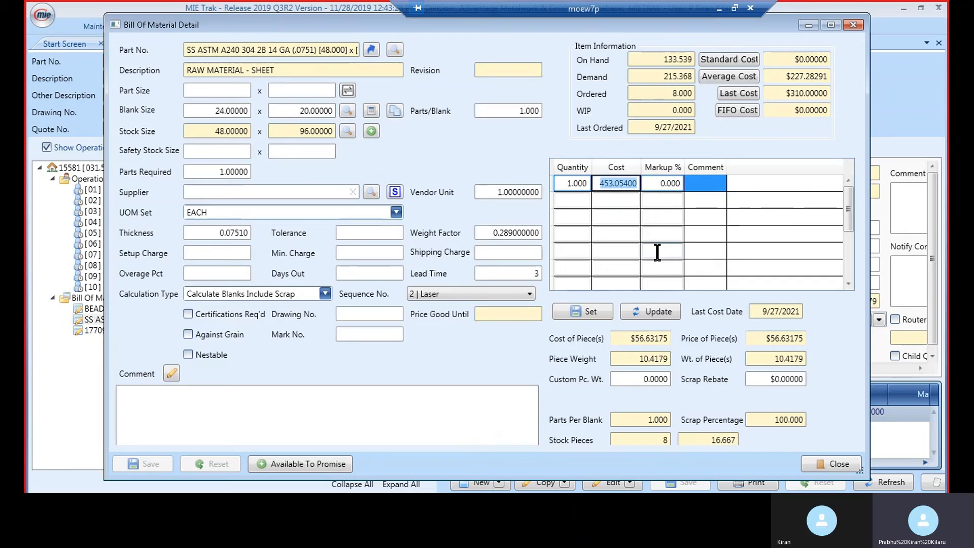
{"action": "type", "text": "389"}
{"action": "key", "text": "Tab"}
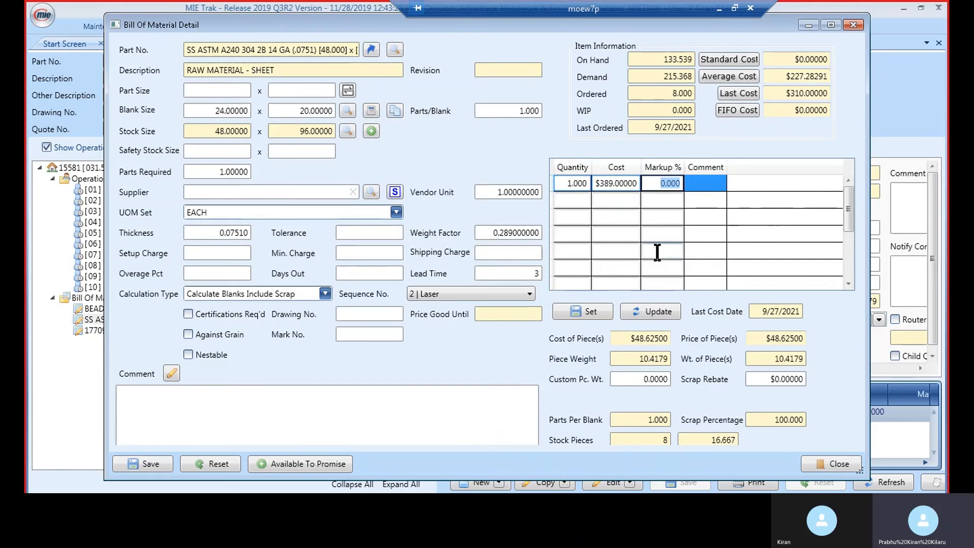
{"action": "type", "text": "20"}
{"action": "key", "text": "Tab"}
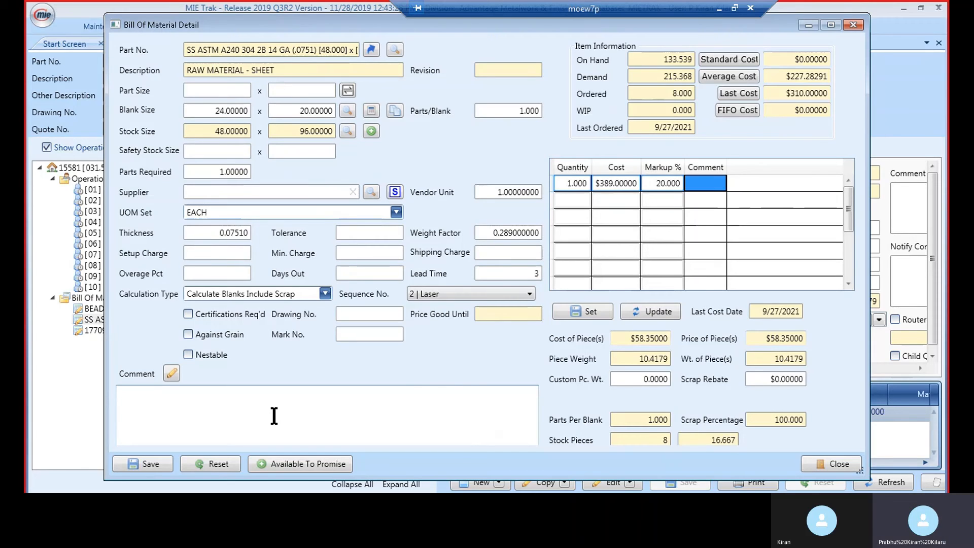
{"action": "left_click", "coordinate": [147, 465]}
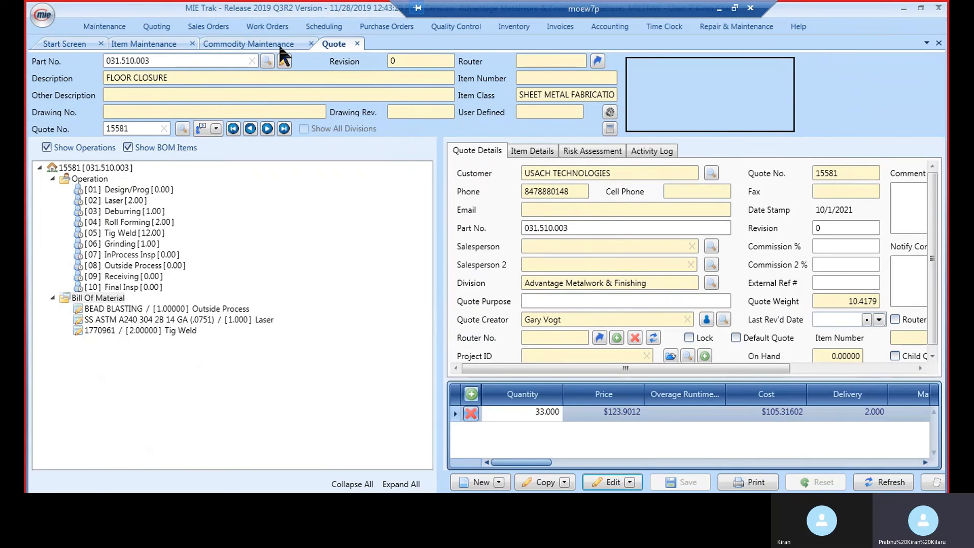
Open a second quote window and go to the last quote
{"action": "left_click", "coordinate": [161, 27]}
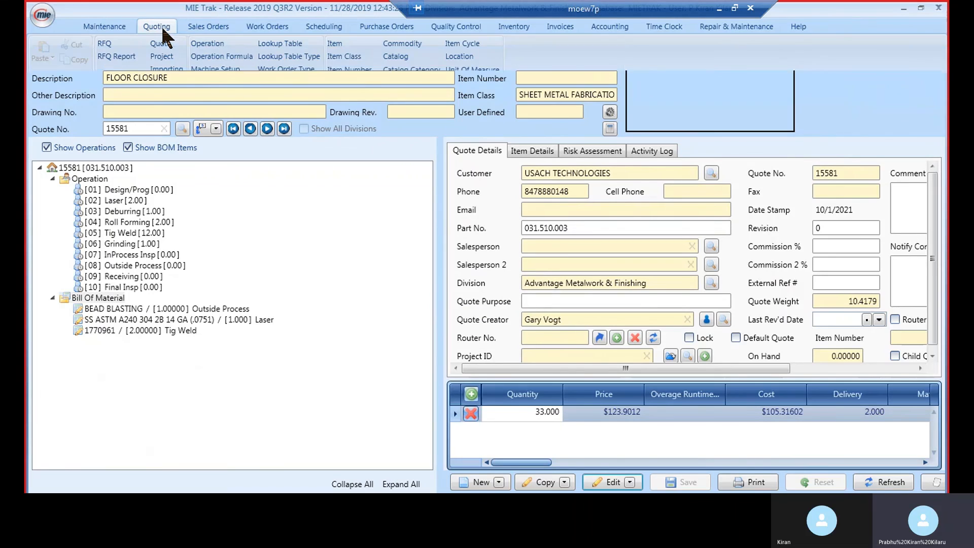
{"action": "left_click", "coordinate": [160, 44]}
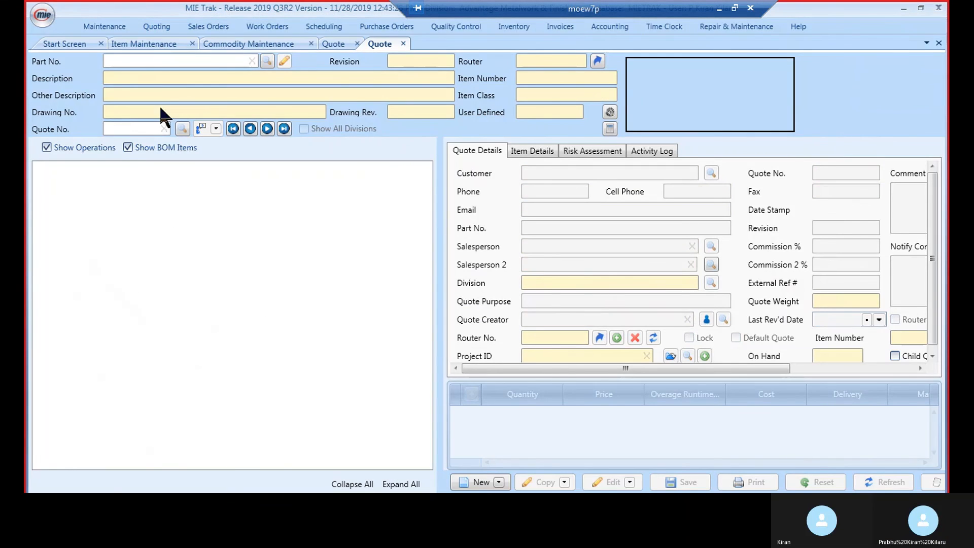
{"action": "left_click", "coordinate": [284, 129]}
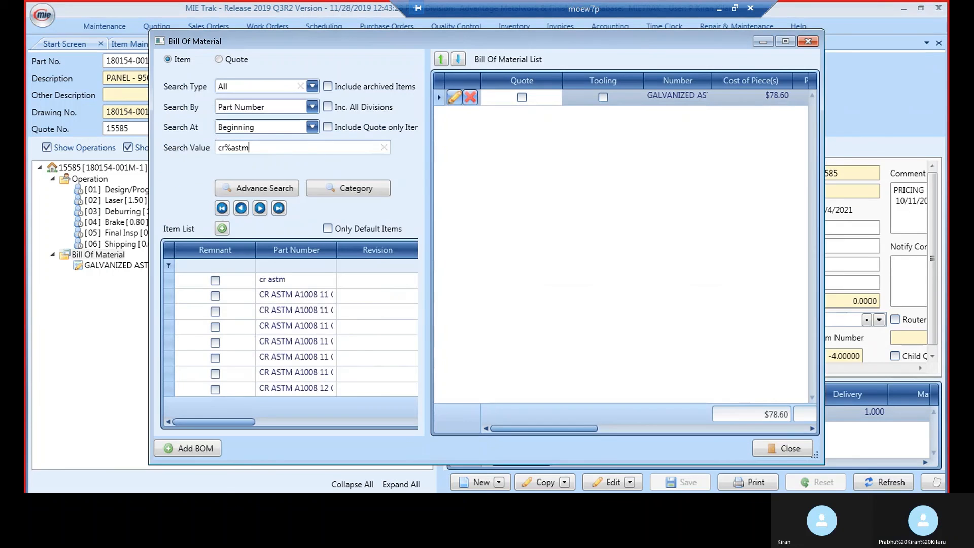
Search the bill-of-material items for cr%astm% and review the cost detail of the 36 x 120 CR ASTM A1008 18 GA sheet without saving
{"action": "type", "text": "%astm%"}
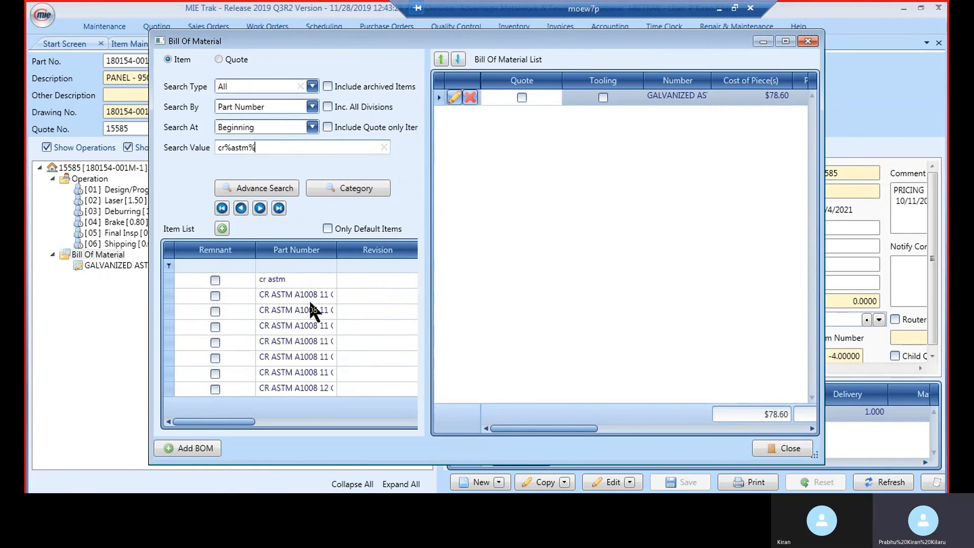
{"action": "scroll", "coordinate": [309, 300], "scroll_direction": "down", "scroll_amount": 3}
{"action": "scroll", "coordinate": [310, 304], "scroll_direction": "down", "scroll_amount": 1}
{"action": "double_click", "coordinate": [302, 318]}
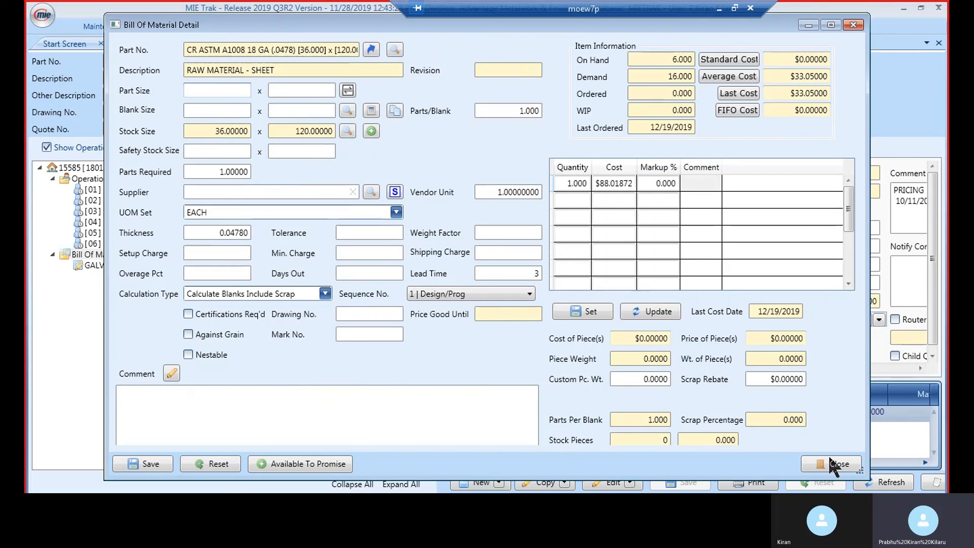
{"action": "left_click", "coordinate": [853, 26]}
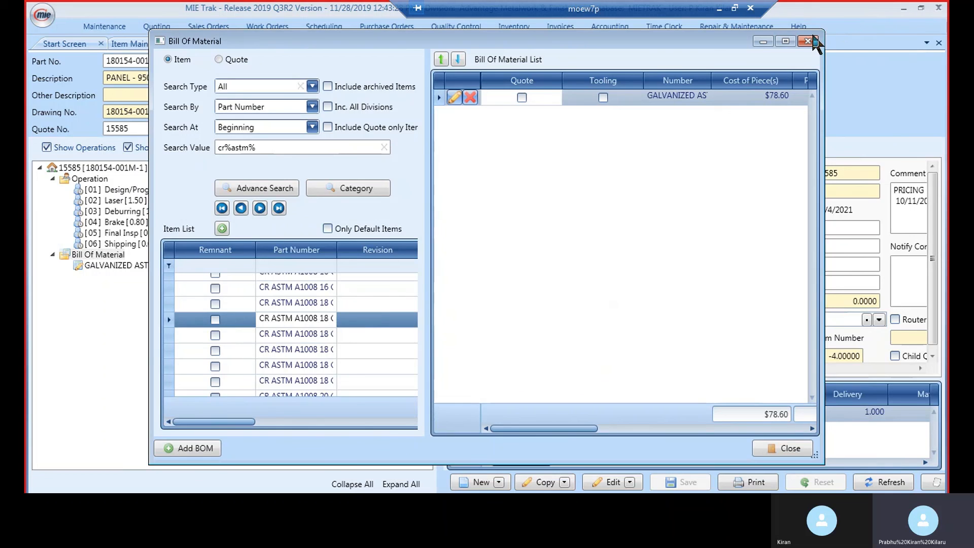